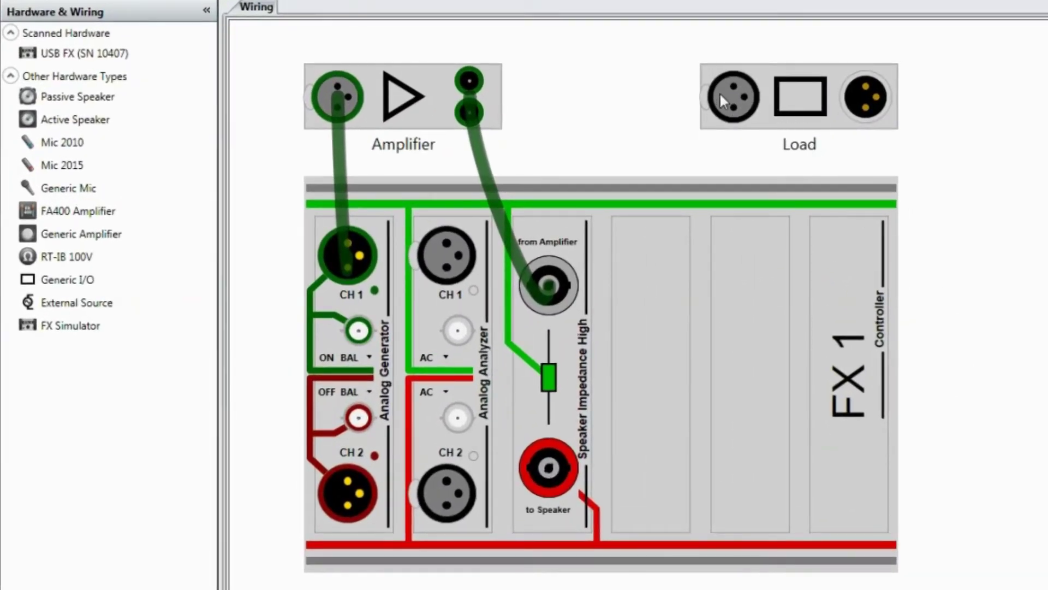
Connect the Load block's XLR input to the 'to Speaker' jack on the Speaker Impedance High module.
{"action": "left_click_drag", "start_coordinate": [732, 99], "coordinate": [562, 468]}
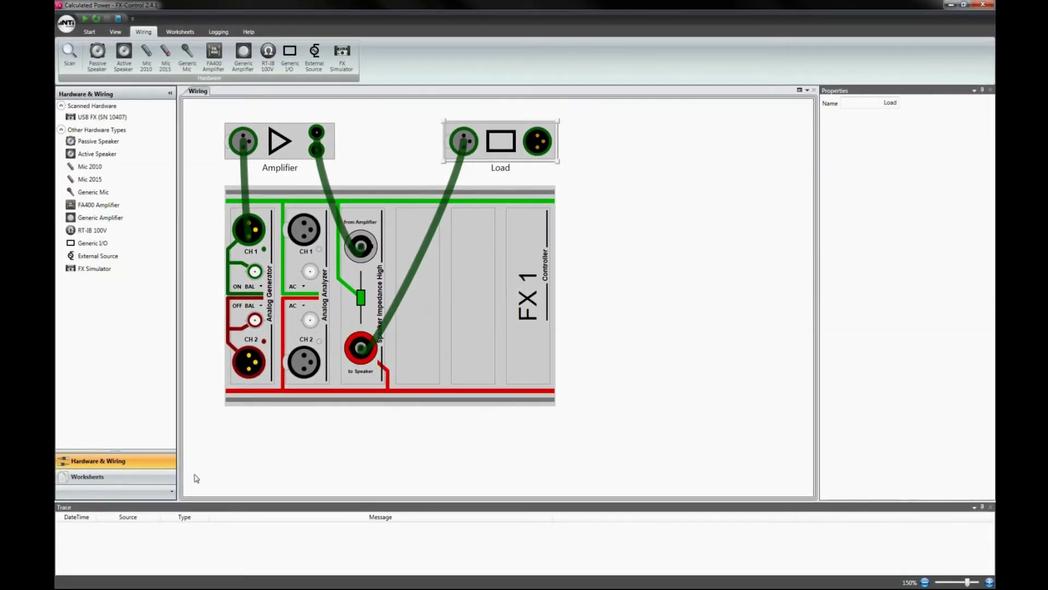
Show Sheet 1 and run a single FX 1 measurement to fill the Load Voltage and Impedance graphs.
{"action": "left_click", "coordinate": [140, 481]}
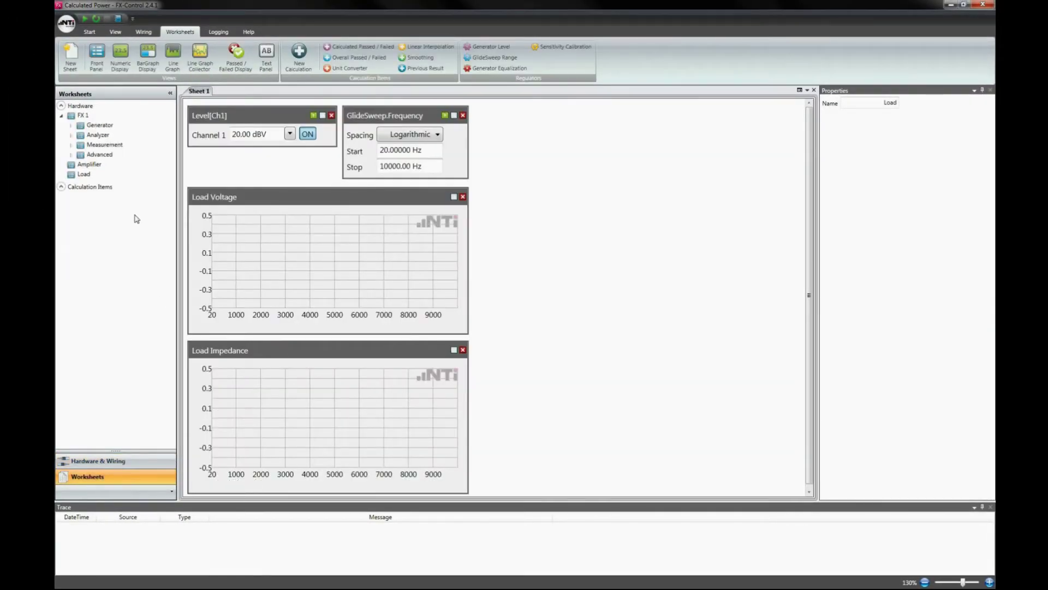
{"action": "left_click", "coordinate": [85, 19]}
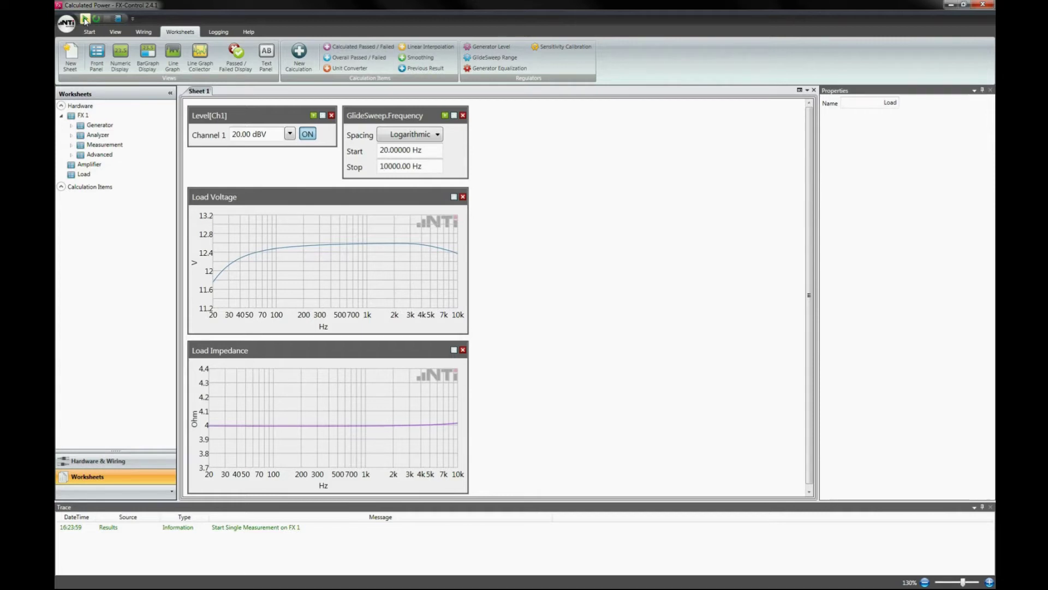
Create a calculation named Power with parameter U taken from GlideSweep Level Ch2.
{"action": "left_click", "coordinate": [298, 54]}
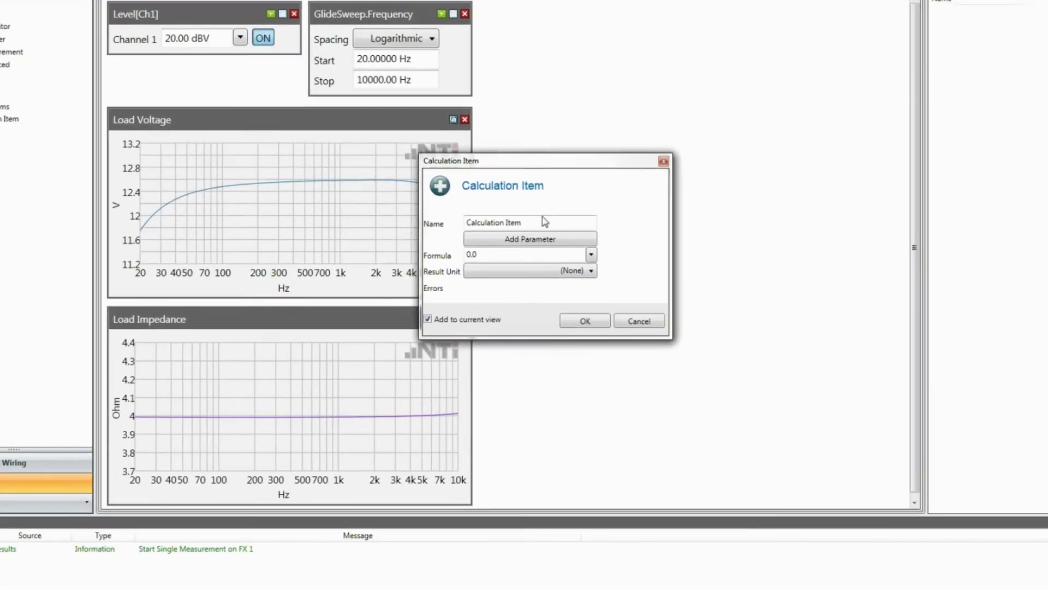
{"action": "left_click_drag", "start_coordinate": [543, 221], "coordinate": [390, 233]}
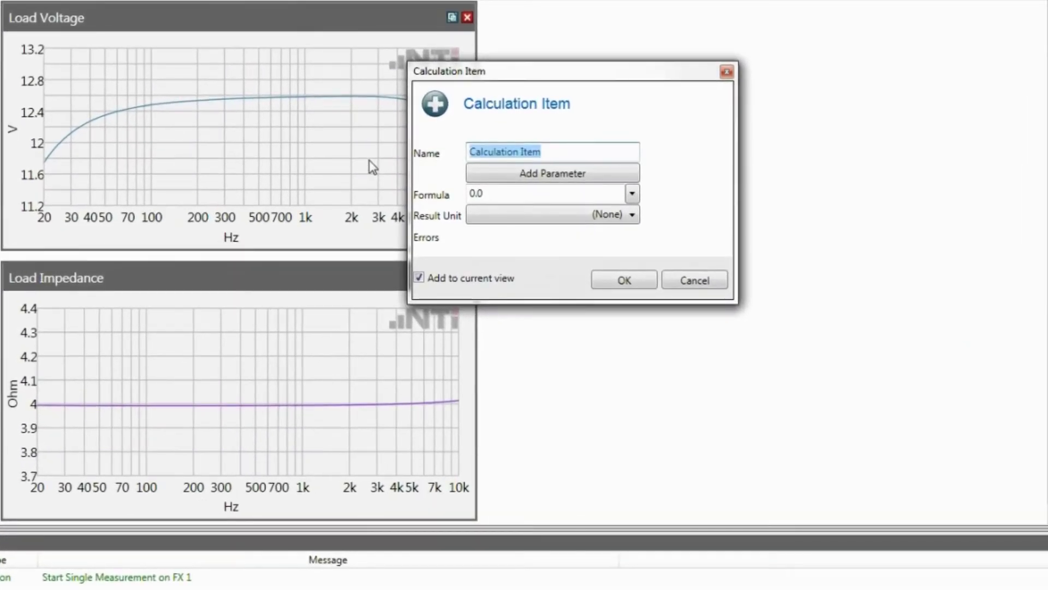
{"action": "type", "text": "Power"}
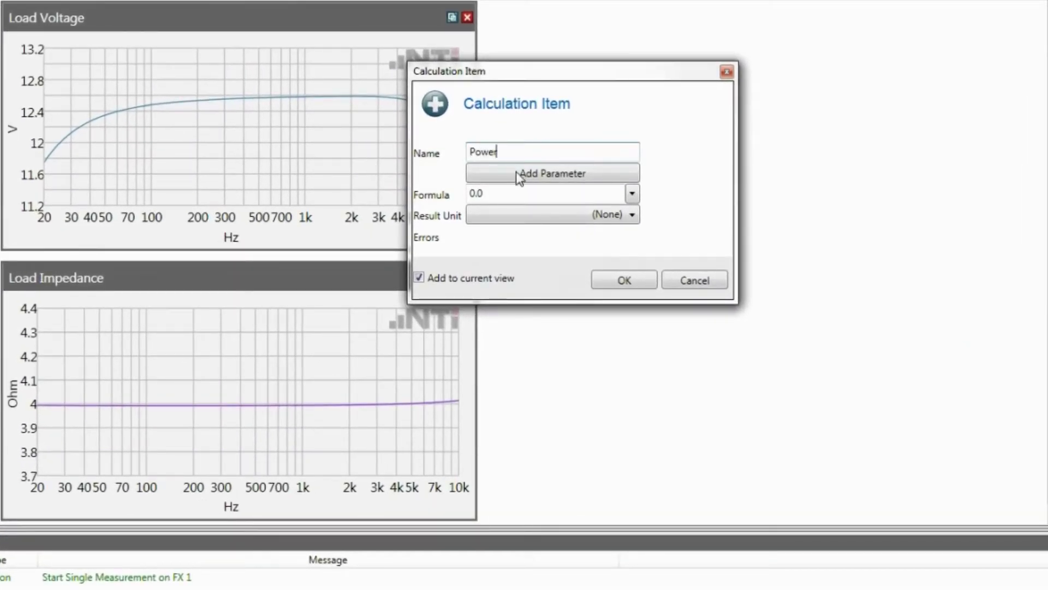
{"action": "left_click", "coordinate": [516, 173]}
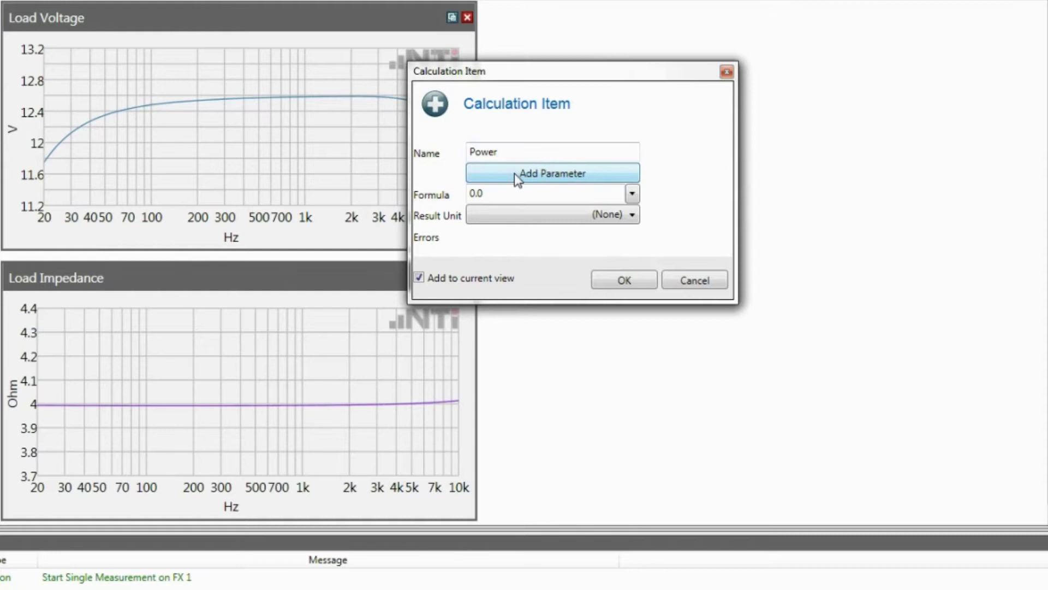
{"action": "left_click", "coordinate": [449, 75]}
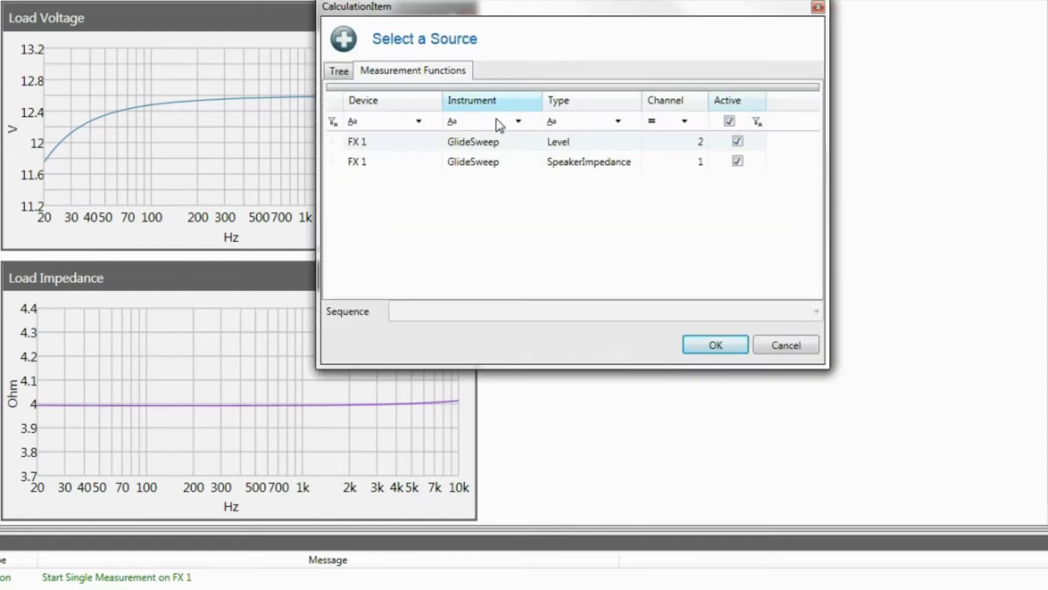
{"action": "left_click", "coordinate": [498, 142]}
{"action": "left_click", "coordinate": [717, 345]}
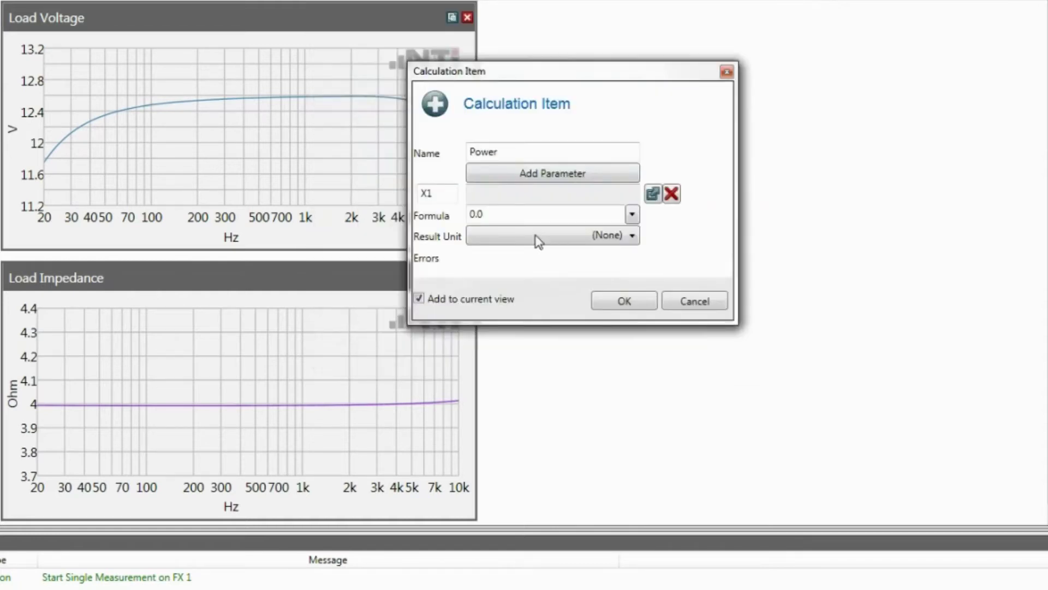
{"action": "double_click", "coordinate": [445, 194]}
{"action": "type", "text": "U"}
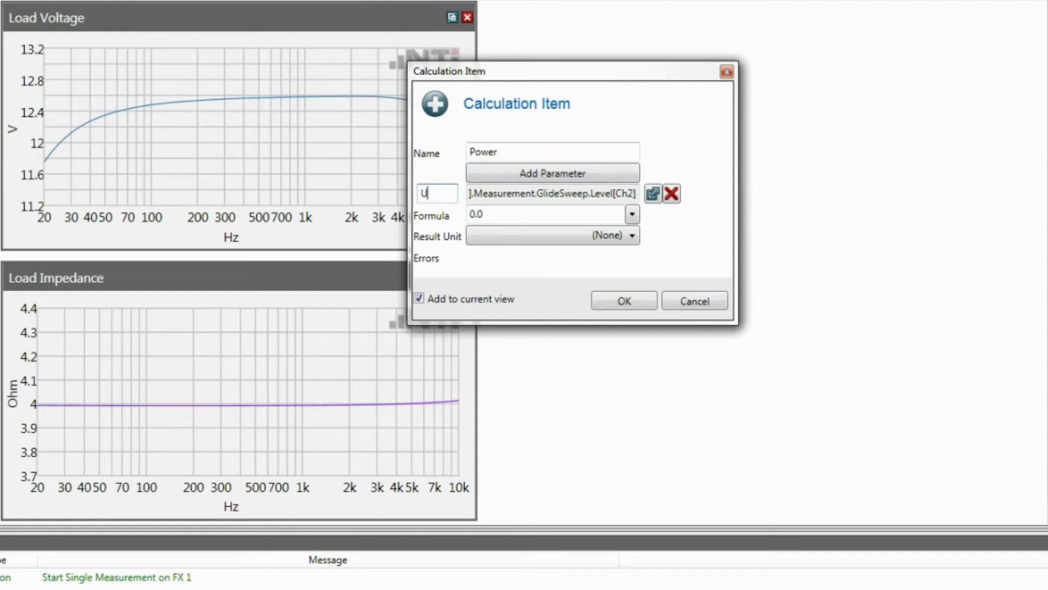
Add a second parameter R taken from SpeakerImpedance Ch1.
{"action": "left_click", "coordinate": [518, 173]}
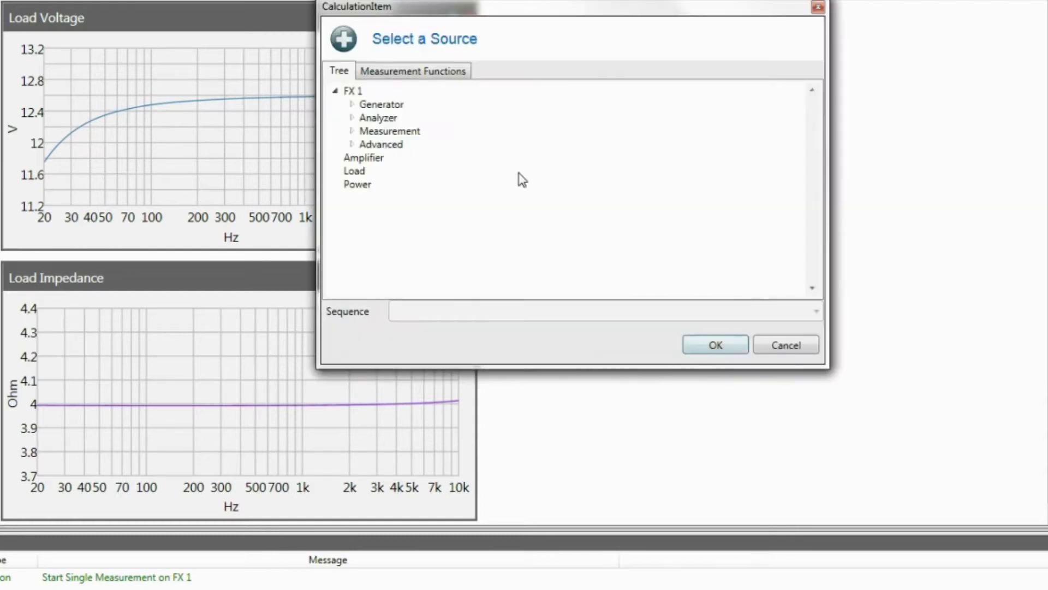
{"action": "left_click", "coordinate": [448, 72]}
{"action": "left_click", "coordinate": [496, 162]}
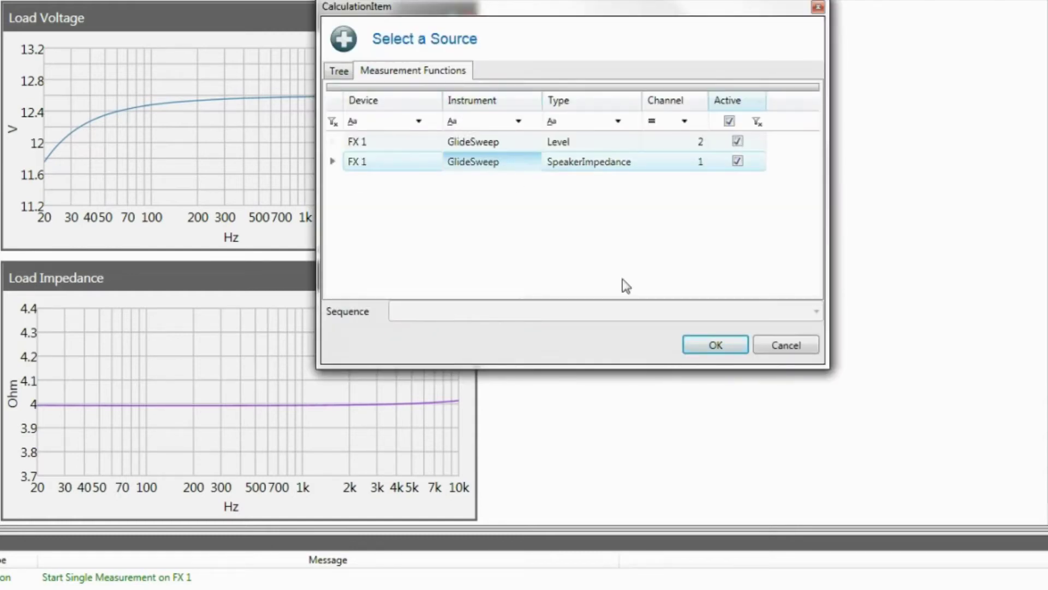
{"action": "left_click", "coordinate": [714, 344]}
{"action": "double_click", "coordinate": [439, 214]}
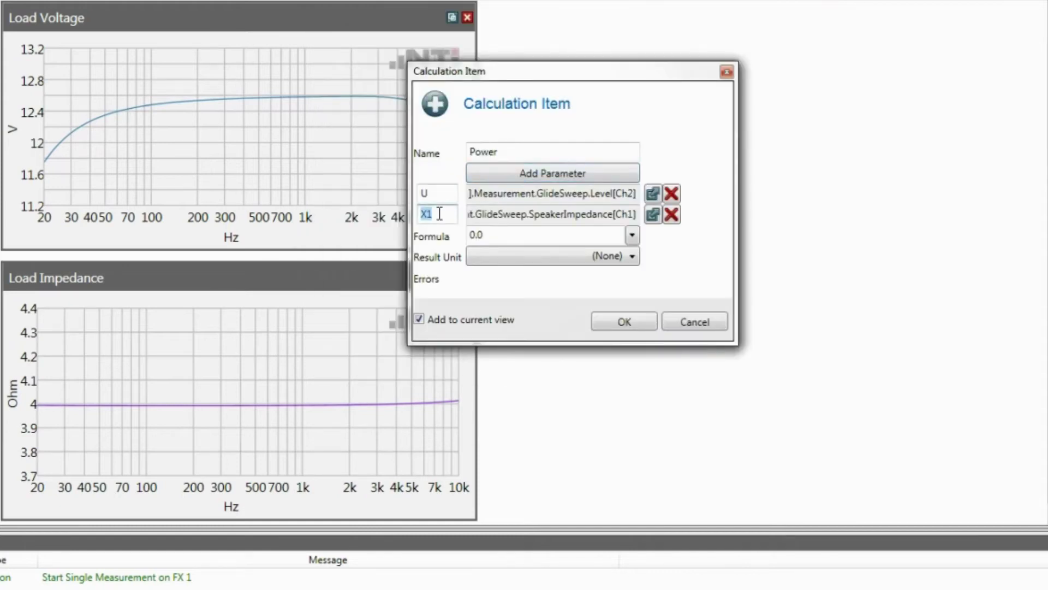
{"action": "type", "text": "R"}
Set the Power formula to U * U / R with result unit W.
{"action": "left_click", "coordinate": [506, 236]}
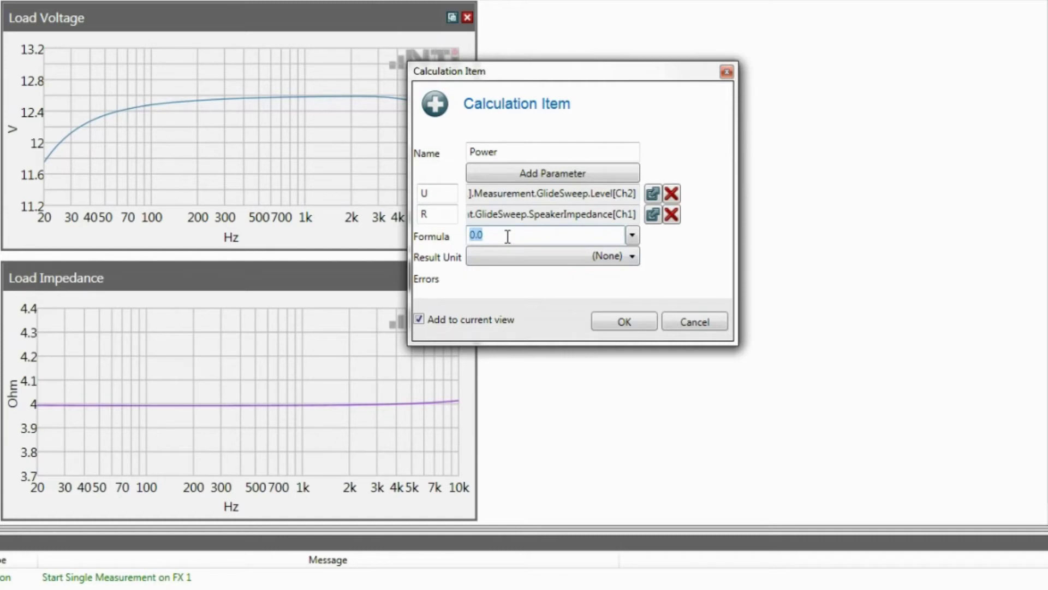
{"action": "type", "text": "U * U / R"}
{"action": "left_click", "coordinate": [536, 260]}
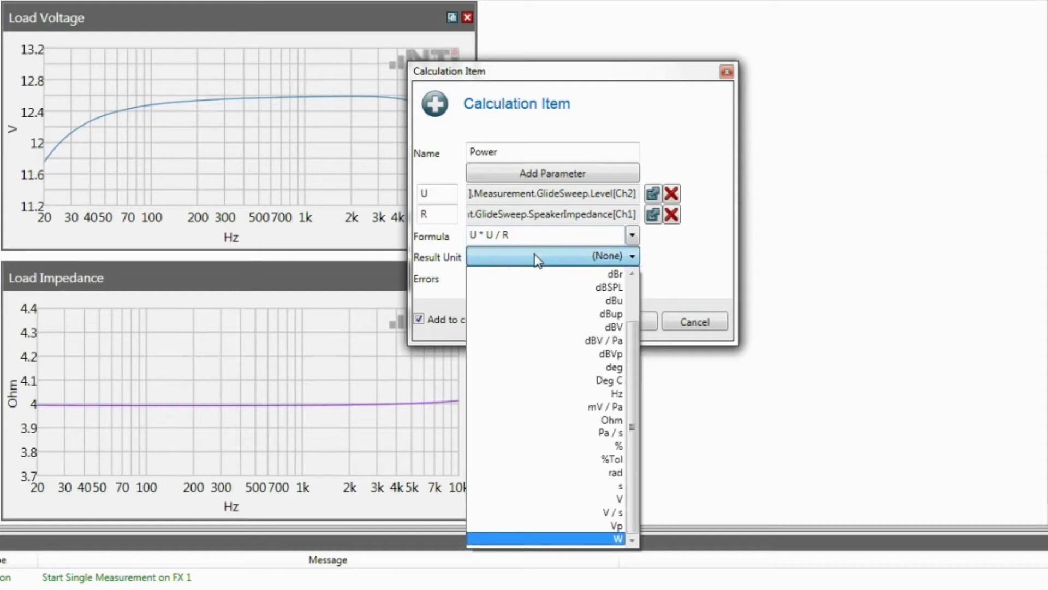
{"action": "left_click", "coordinate": [581, 539]}
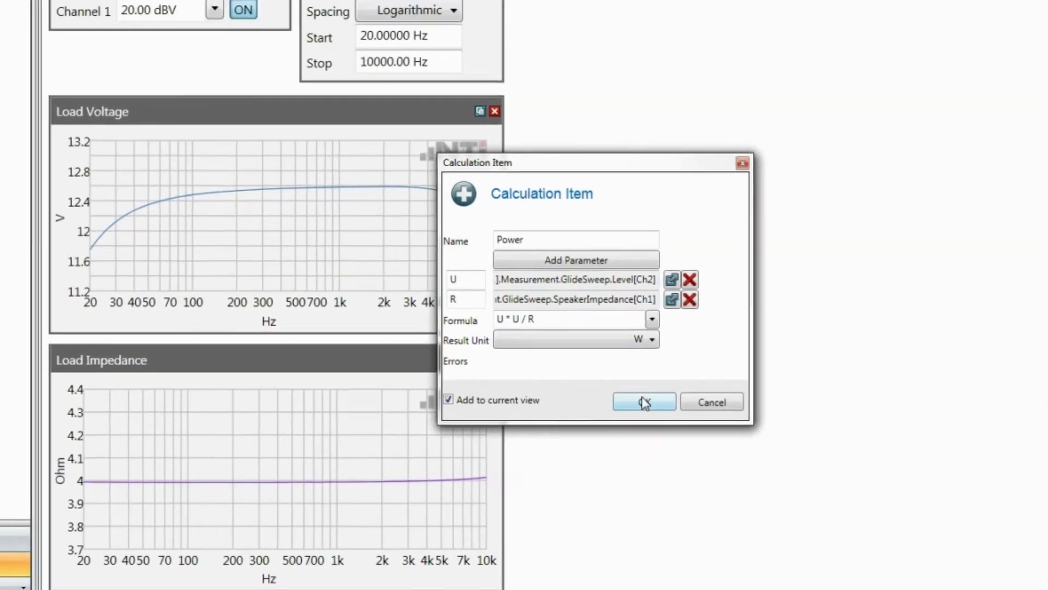
Confirm Power and place its graph right of Load Voltage, matching its height and width.
{"action": "left_click", "coordinate": [622, 323]}
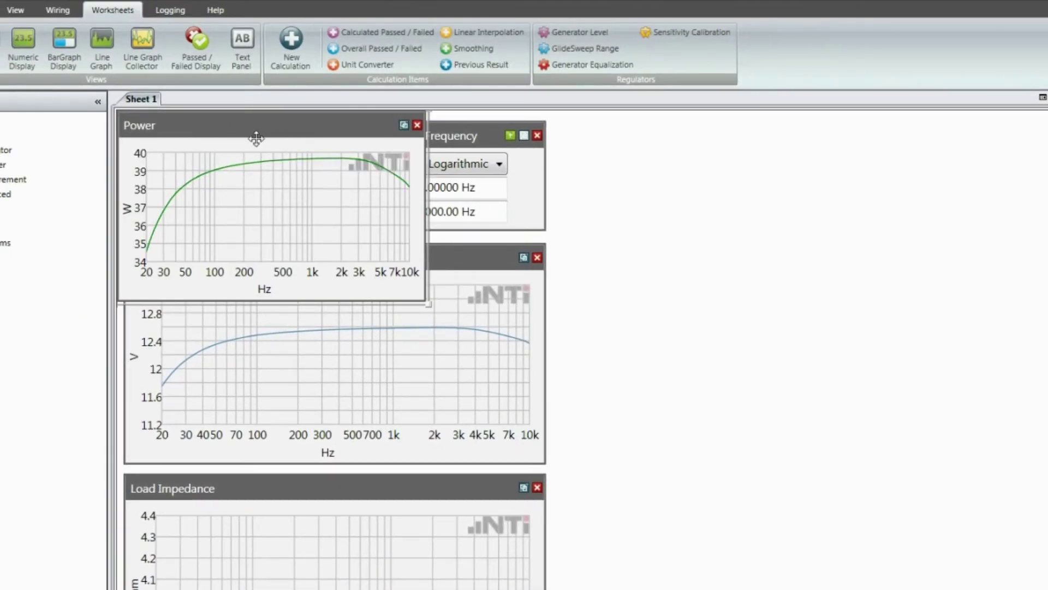
{"action": "mouse_move", "coordinate": [258, 134]}
{"action": "left_mouse_down"}
{"action": "mouse_move", "coordinate": [611, 254]}
{"action": "mouse_move", "coordinate": [784, 278]}
{"action": "left_mouse_up"}
{"action": "left_click", "coordinate": [15, 10]}
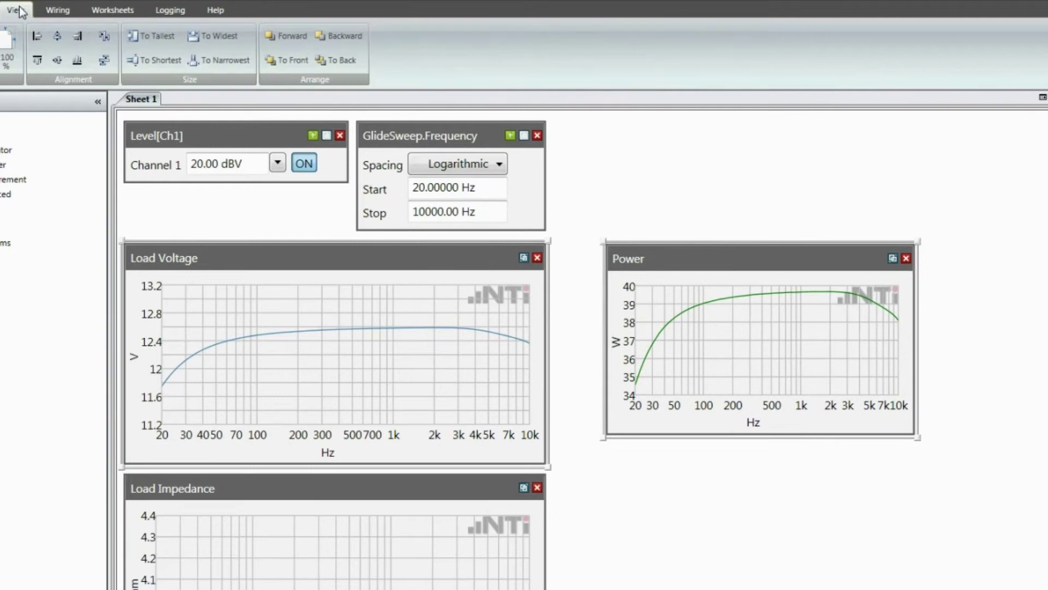
{"action": "left_click", "coordinate": [161, 35]}
{"action": "left_click", "coordinate": [210, 36]}
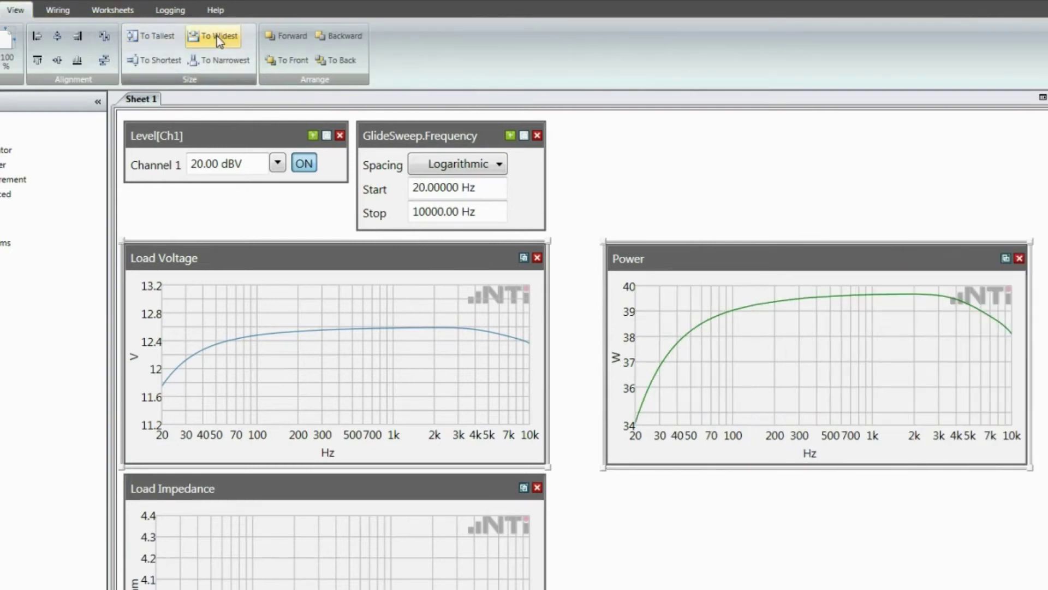
{"action": "left_click", "coordinate": [641, 162]}
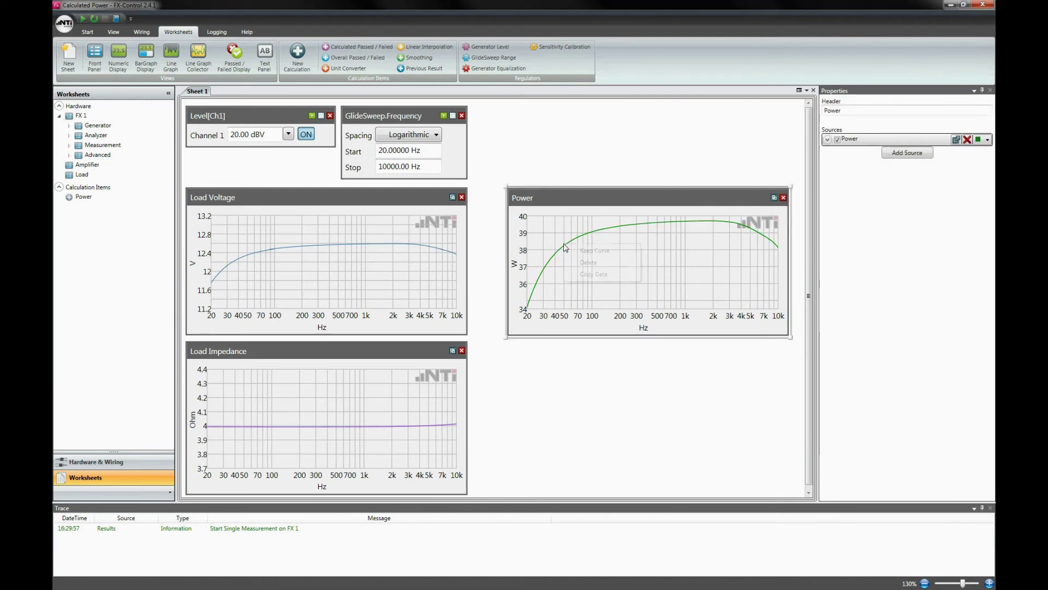
Keep the current Power curve and rename the resulting 'Copy of Power' item to Reference.
{"action": "left_click", "coordinate": [602, 253]}
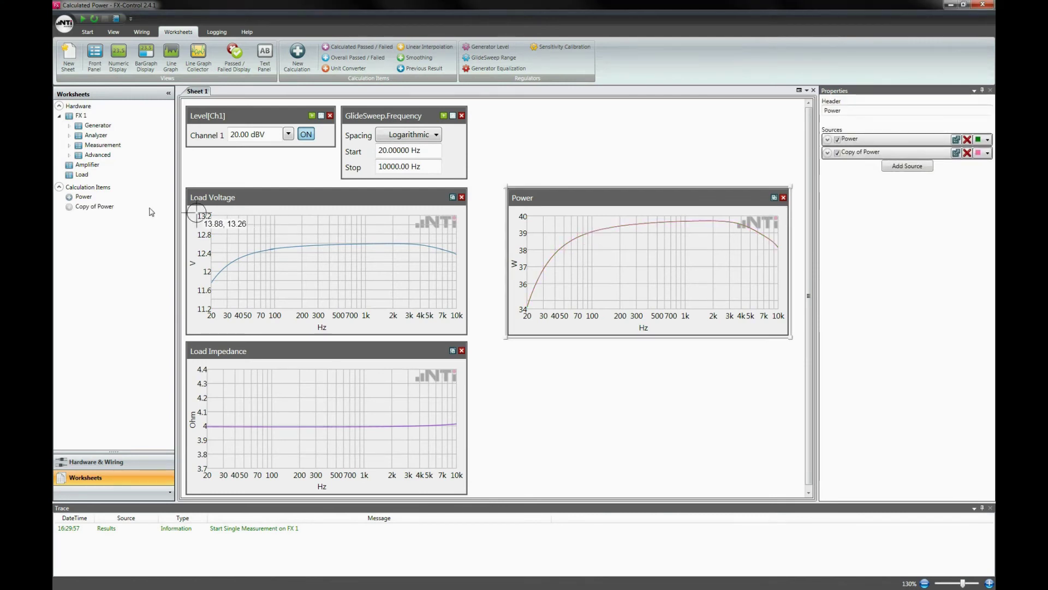
{"action": "left_click", "coordinate": [103, 208]}
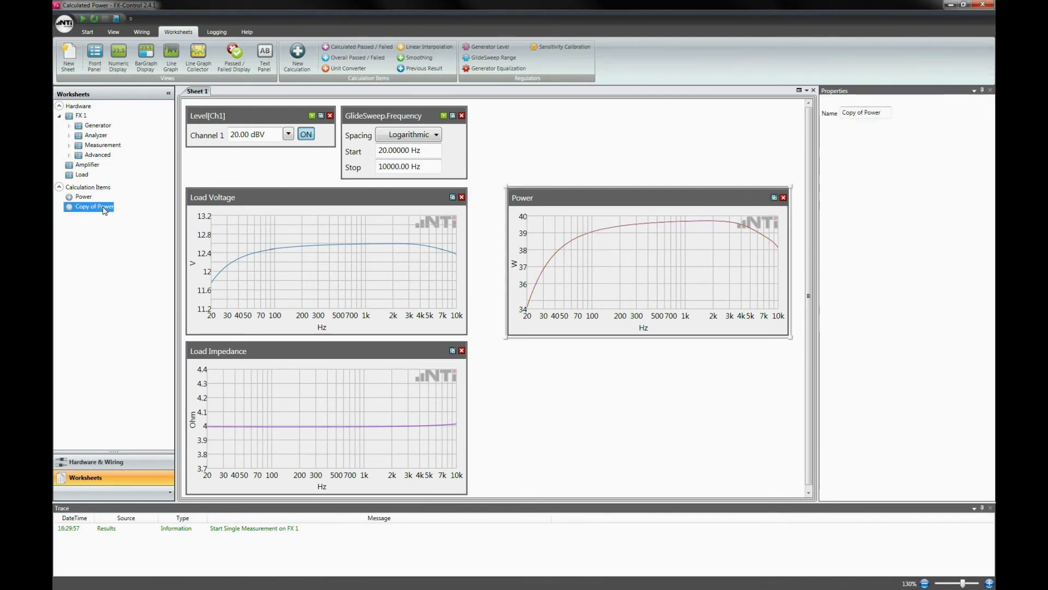
{"action": "left_click", "coordinate": [879, 112]}
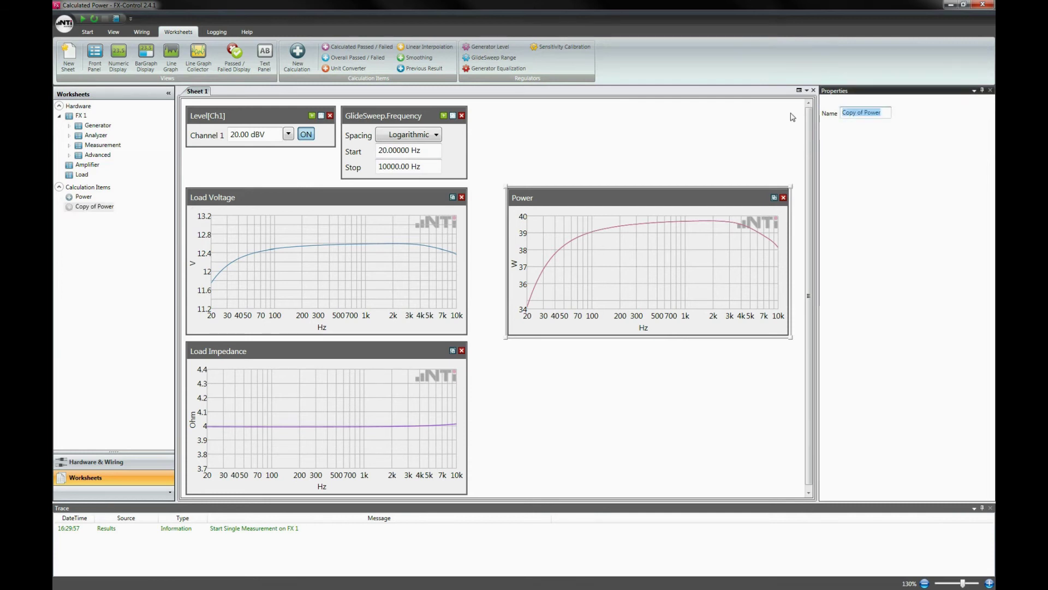
{"action": "type", "text": "Reference"}
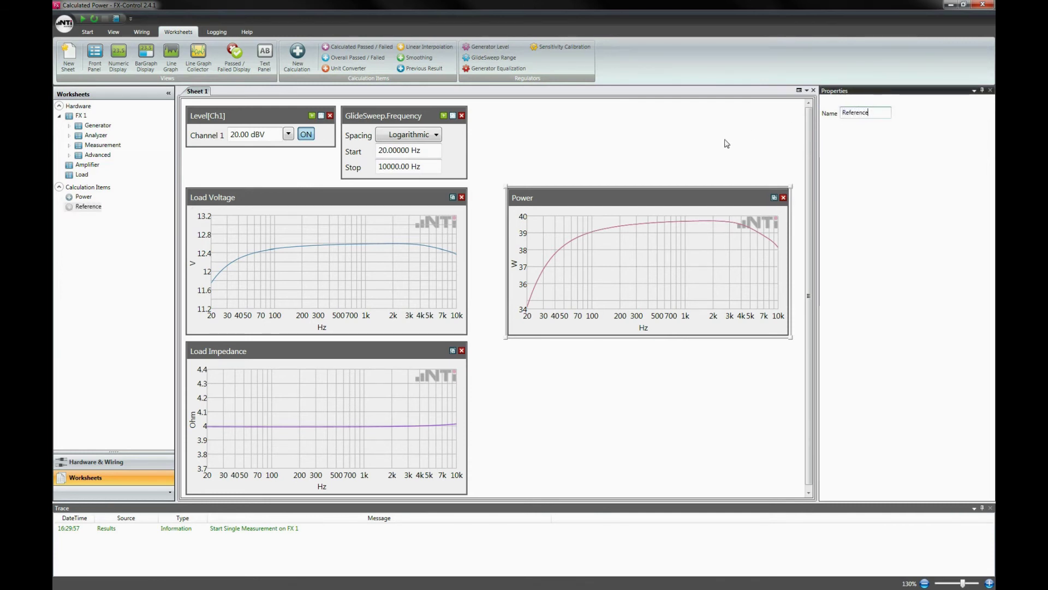
{"action": "left_click", "coordinate": [725, 143]}
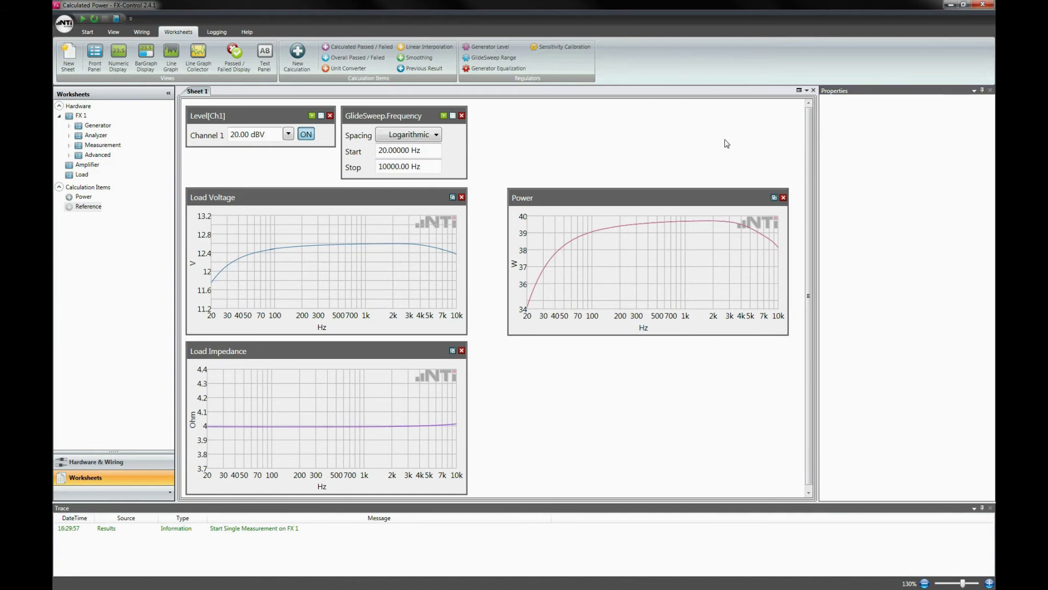
Define Limit Low with Reference as parameter X1, formula X1 - 0.5, and unit W.
{"action": "left_click", "coordinate": [296, 54]}
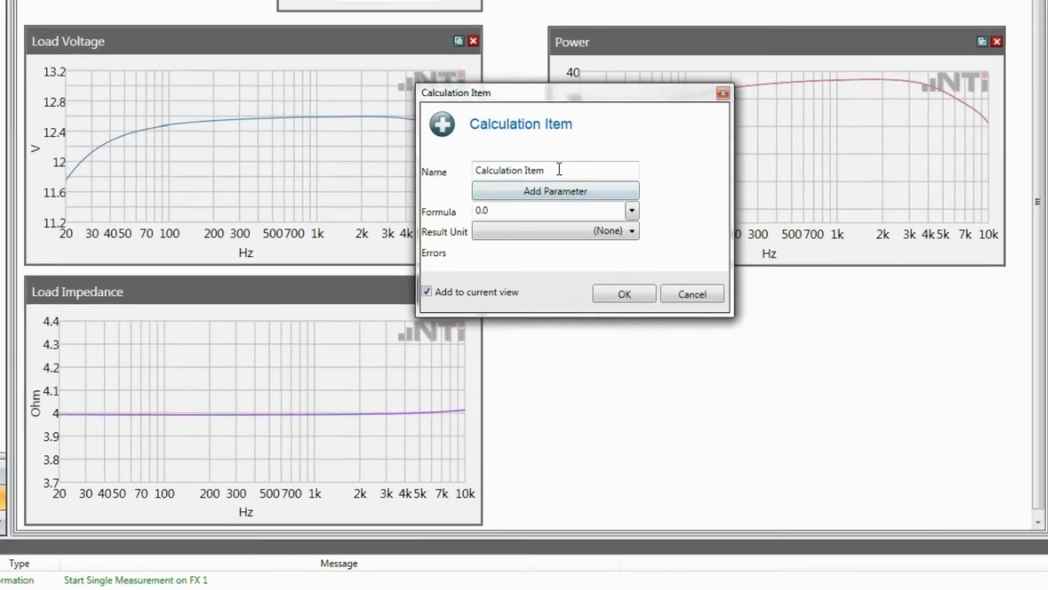
{"action": "type", "text": "L"}
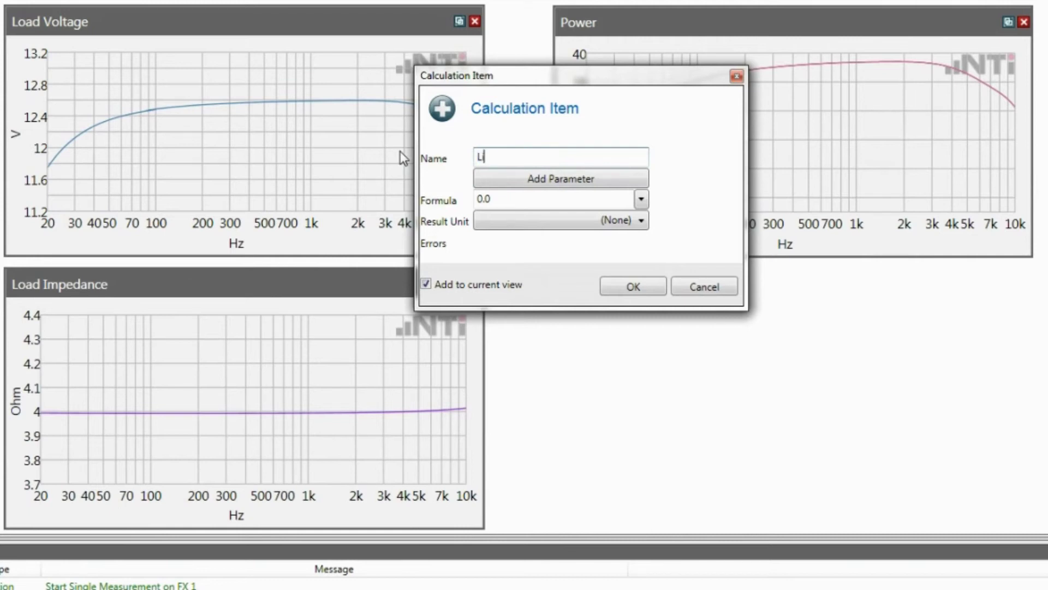
{"action": "type", "text": "imit Low"}
{"action": "left_click", "coordinate": [514, 179]}
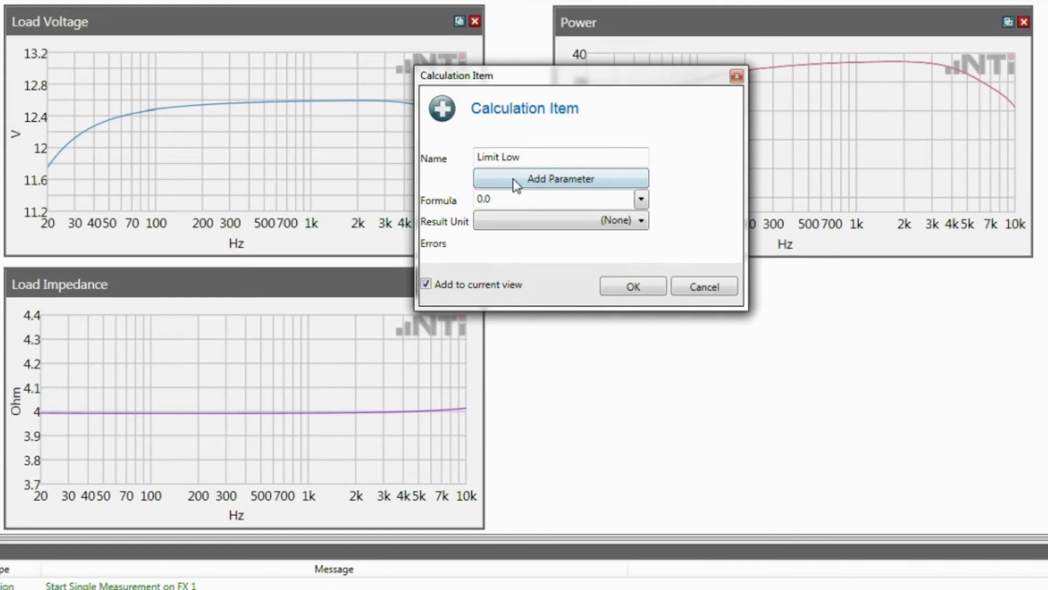
{"action": "left_click", "coordinate": [515, 182]}
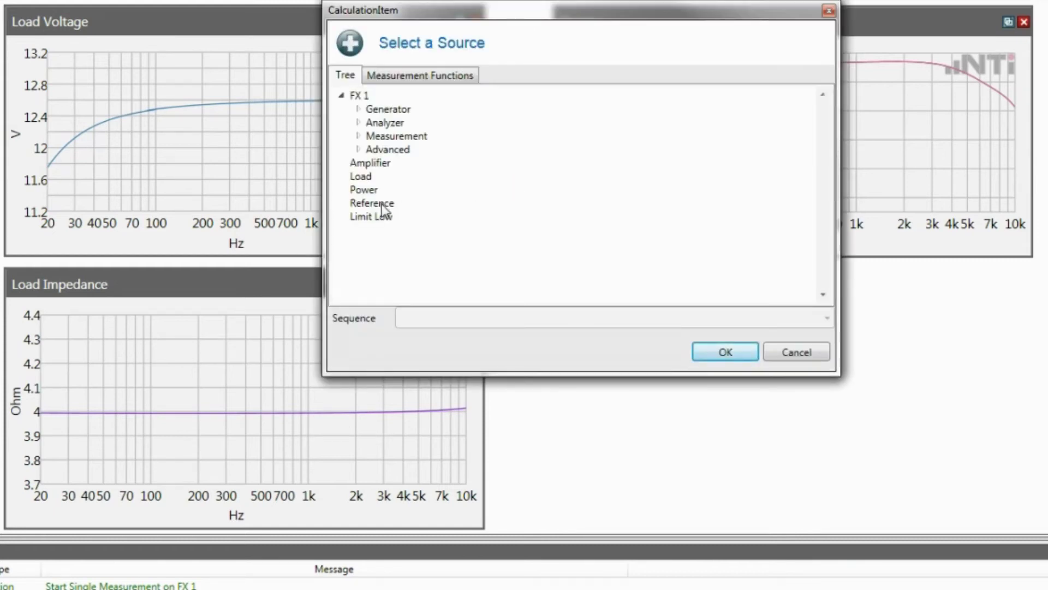
{"action": "left_click", "coordinate": [720, 353]}
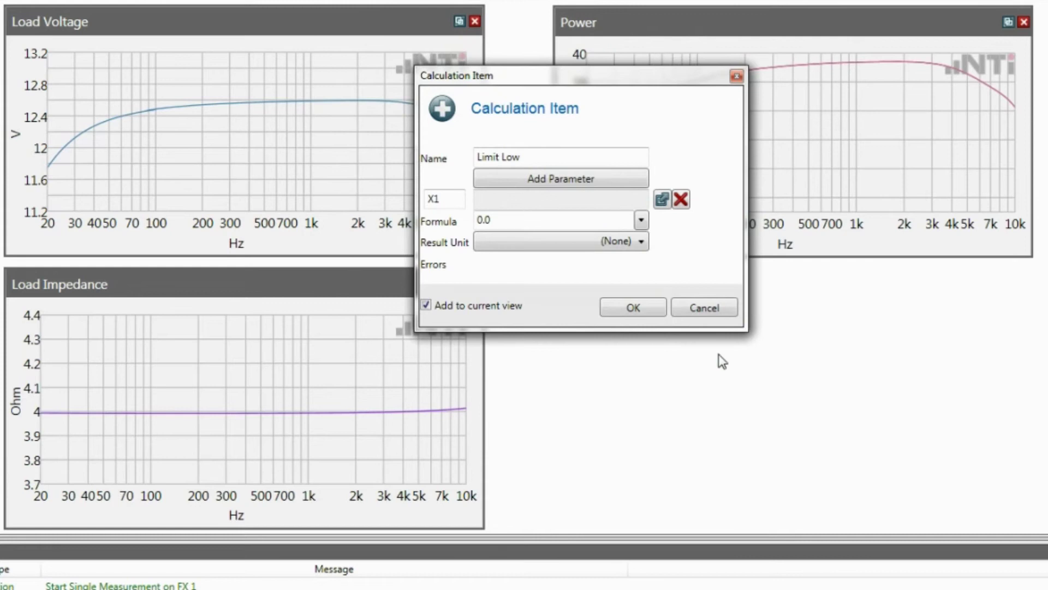
{"action": "left_click", "coordinate": [516, 221]}
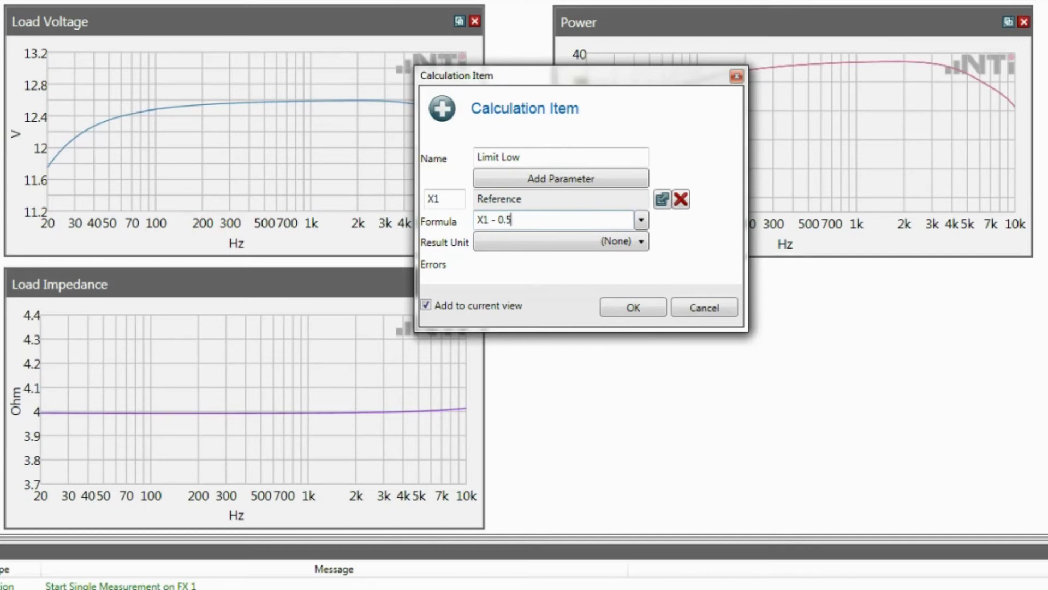
{"action": "left_click", "coordinate": [556, 239]}
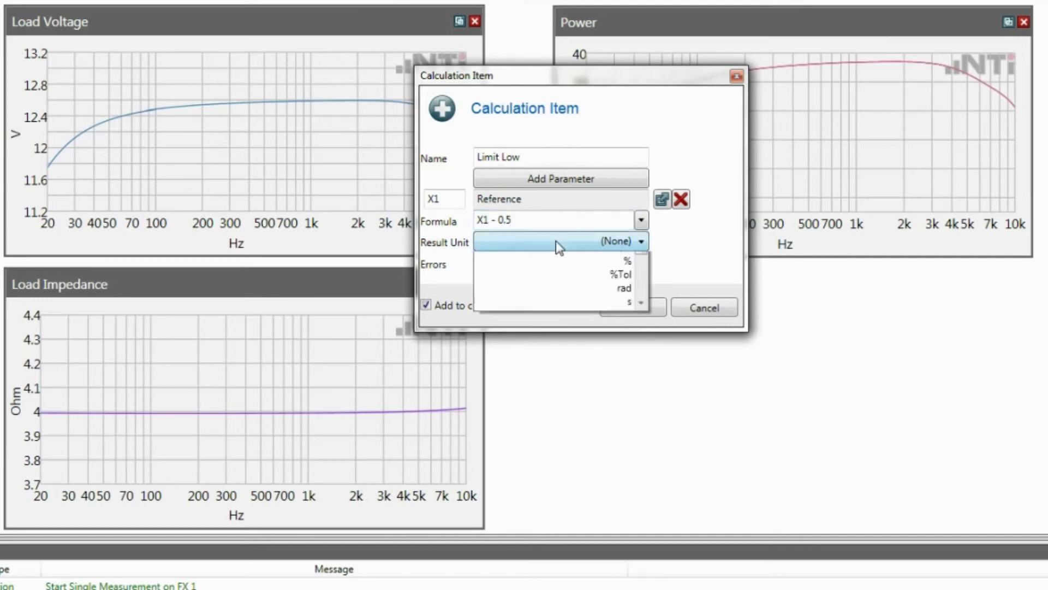
{"action": "scroll", "coordinate": [570, 426], "scroll_direction": "down", "scroll_amount": 2}
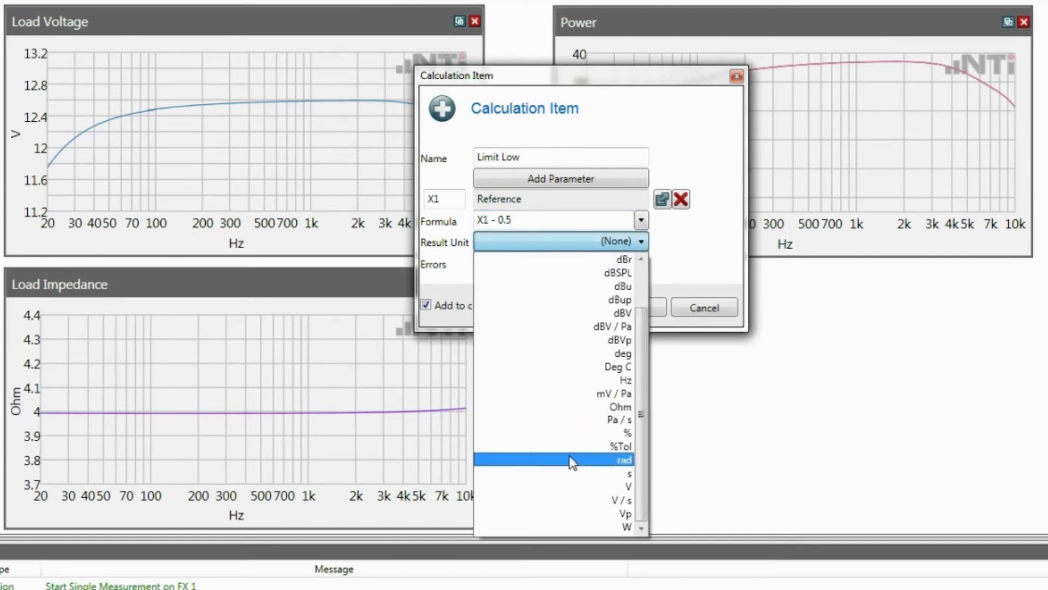
{"action": "left_click", "coordinate": [593, 530]}
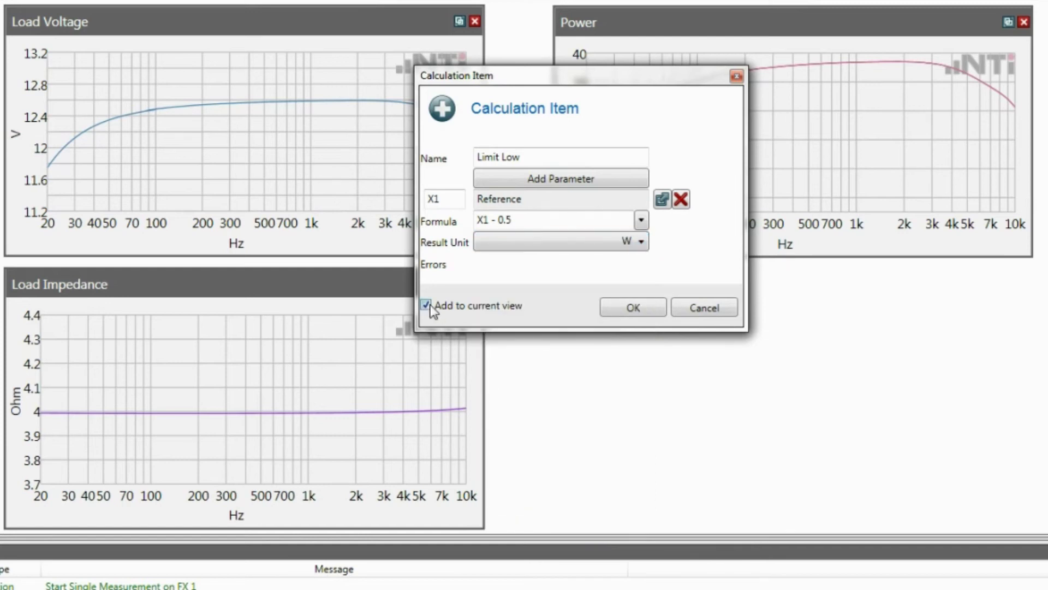
Create Limit Low and plot it in fuchsia on the Power graph, replacing the Reference curve.
{"action": "left_click", "coordinate": [631, 309]}
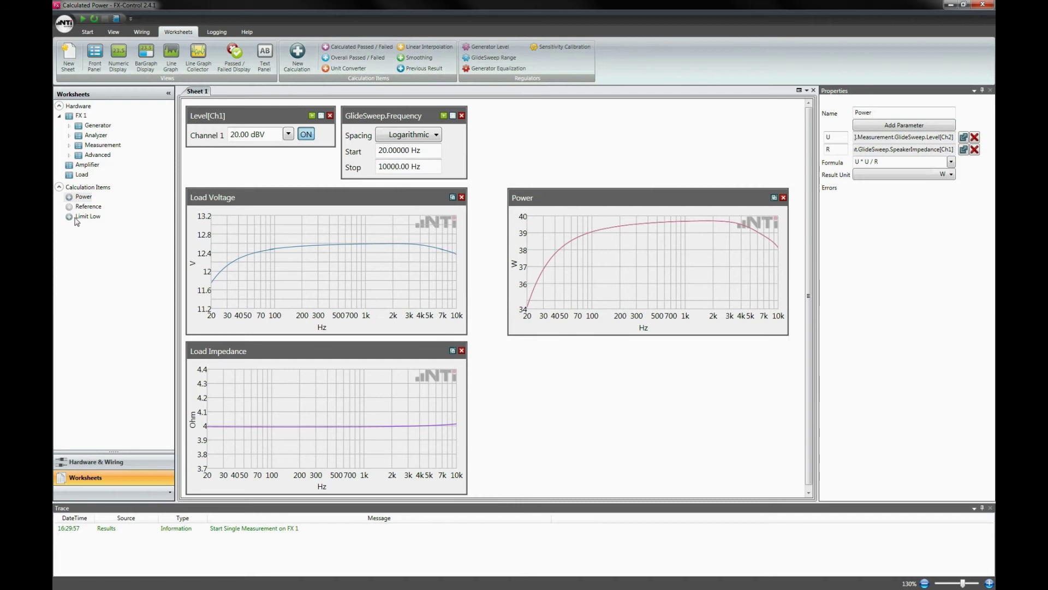
{"action": "left_click", "coordinate": [75, 218]}
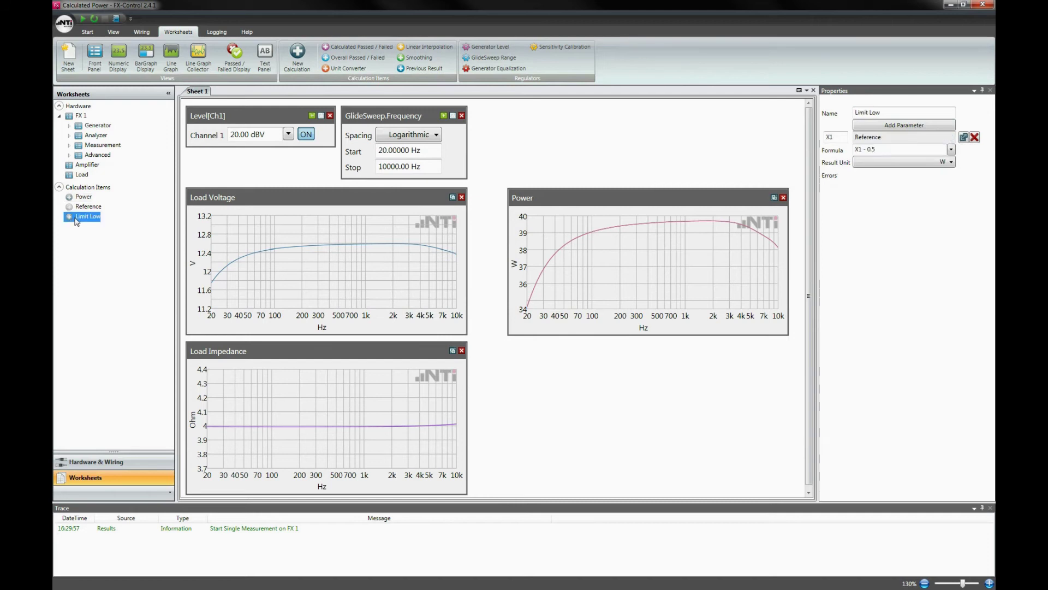
{"action": "left_click", "coordinate": [538, 247]}
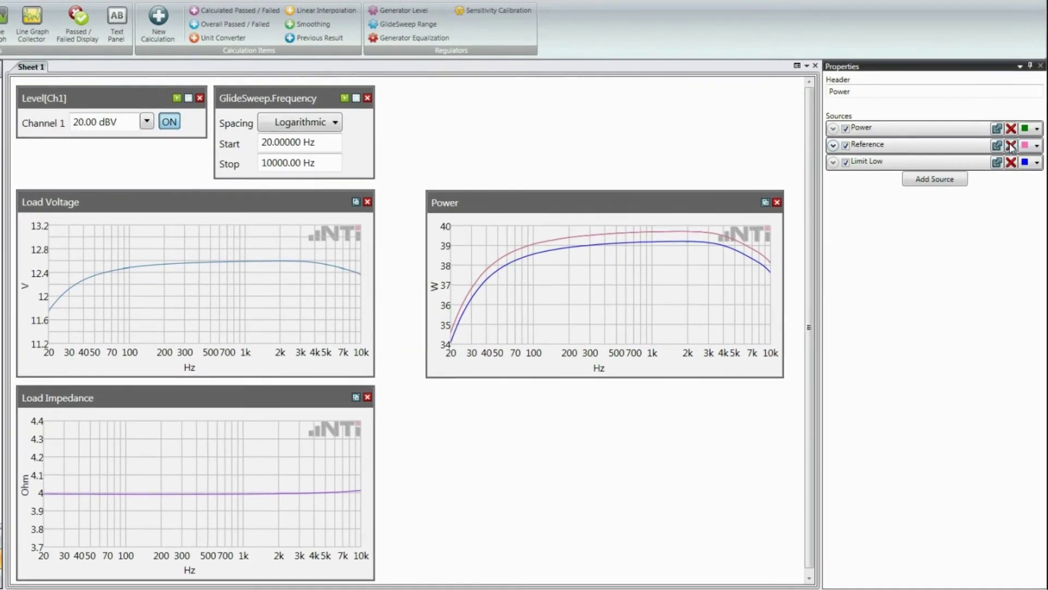
{"action": "left_click", "coordinate": [967, 152]}
{"action": "left_click", "coordinate": [982, 151]}
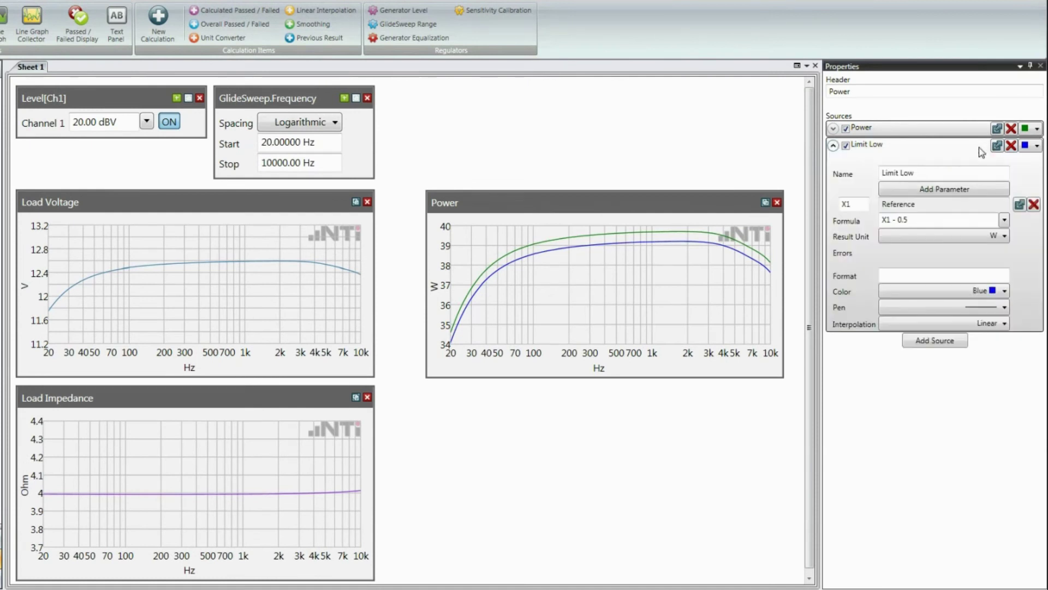
{"action": "left_click", "coordinate": [974, 293]}
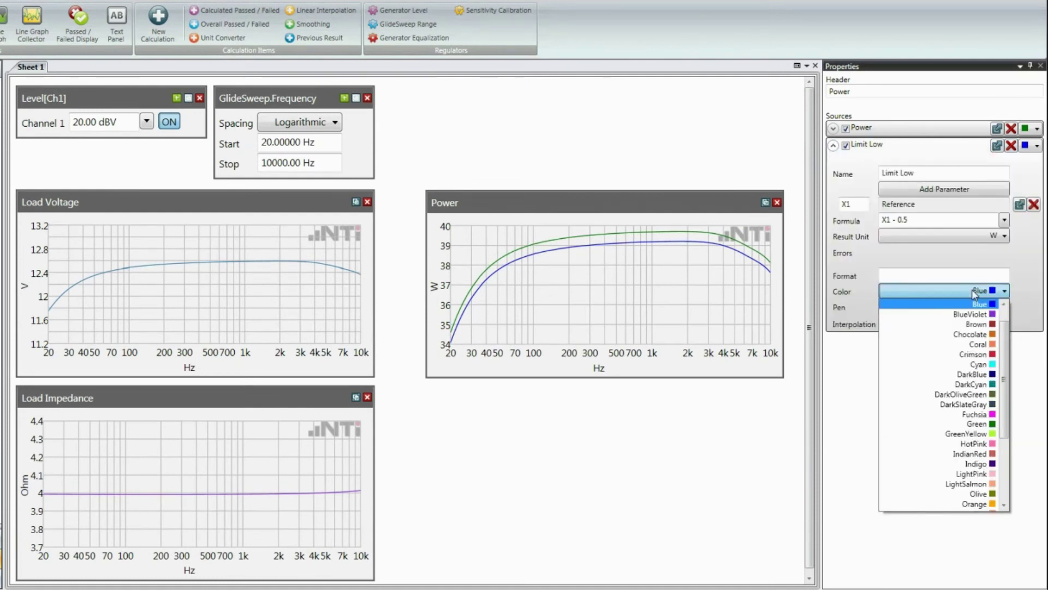
{"action": "left_click", "coordinate": [961, 416]}
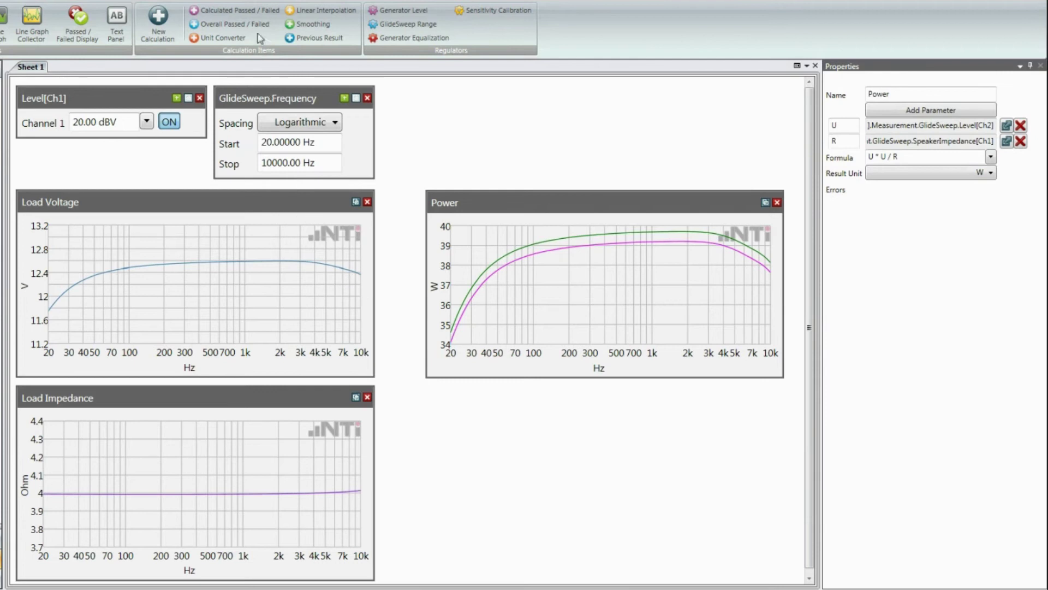
Check Power against the Limit Low lower limit and place the PASSED panel below the Power graph.
{"action": "left_click", "coordinate": [244, 12]}
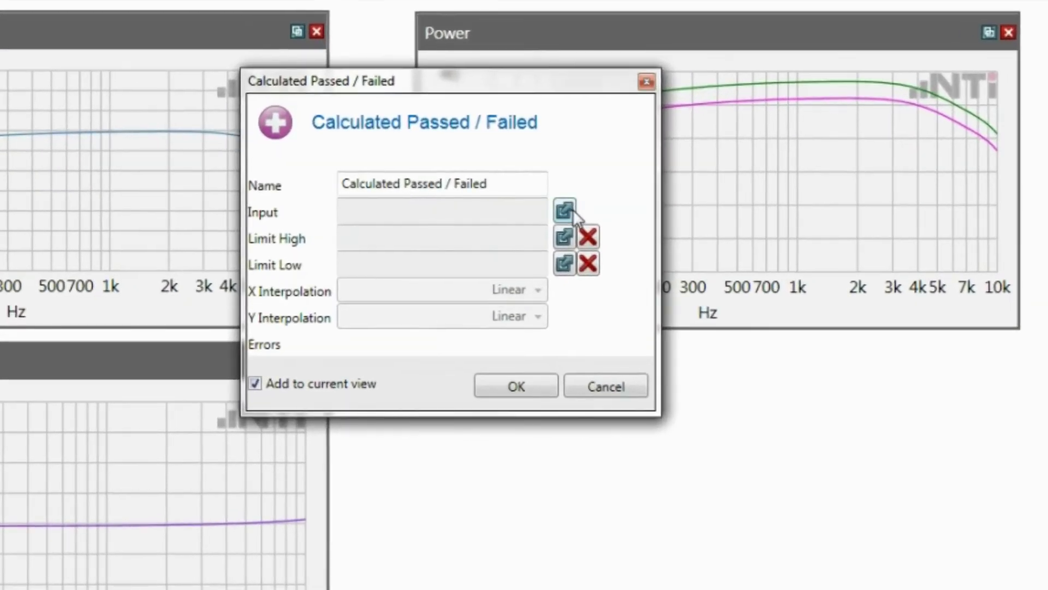
{"action": "left_click", "coordinate": [549, 242]}
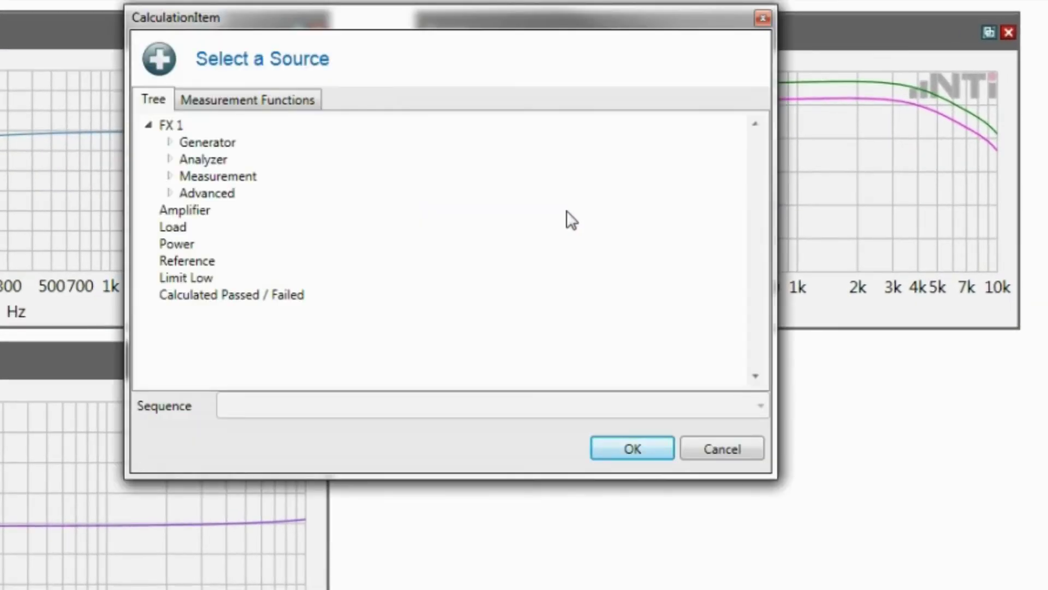
{"action": "left_click", "coordinate": [619, 447]}
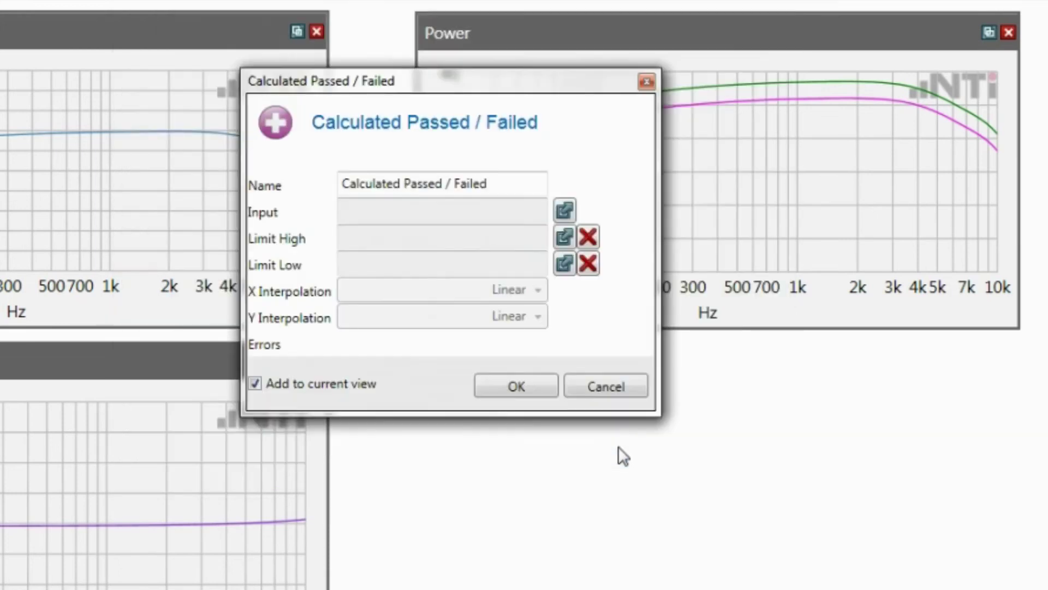
{"action": "left_click", "coordinate": [566, 265]}
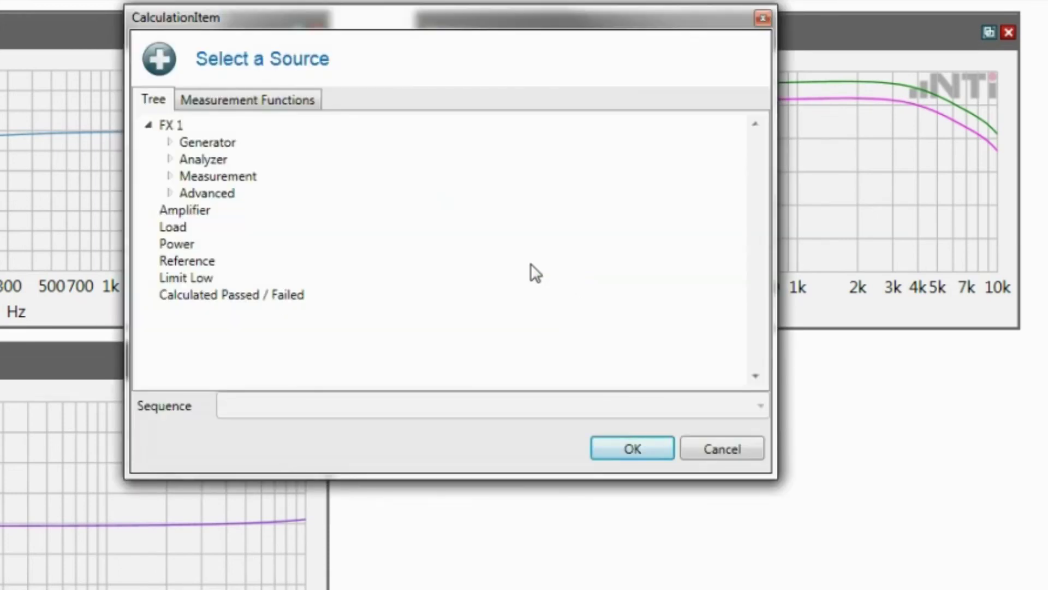
{"action": "left_click", "coordinate": [171, 277]}
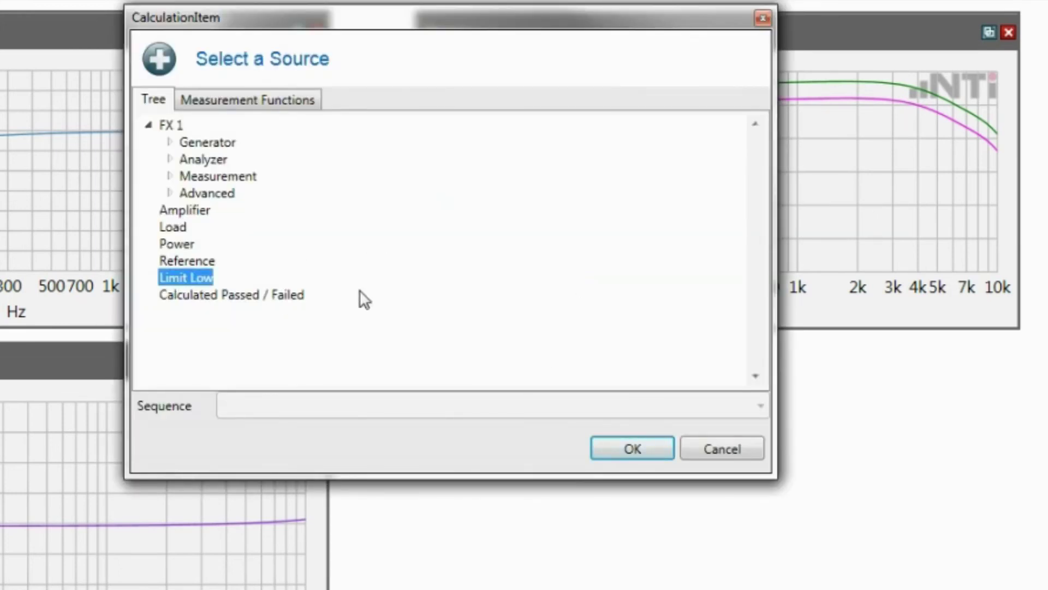
{"action": "left_click", "coordinate": [611, 447]}
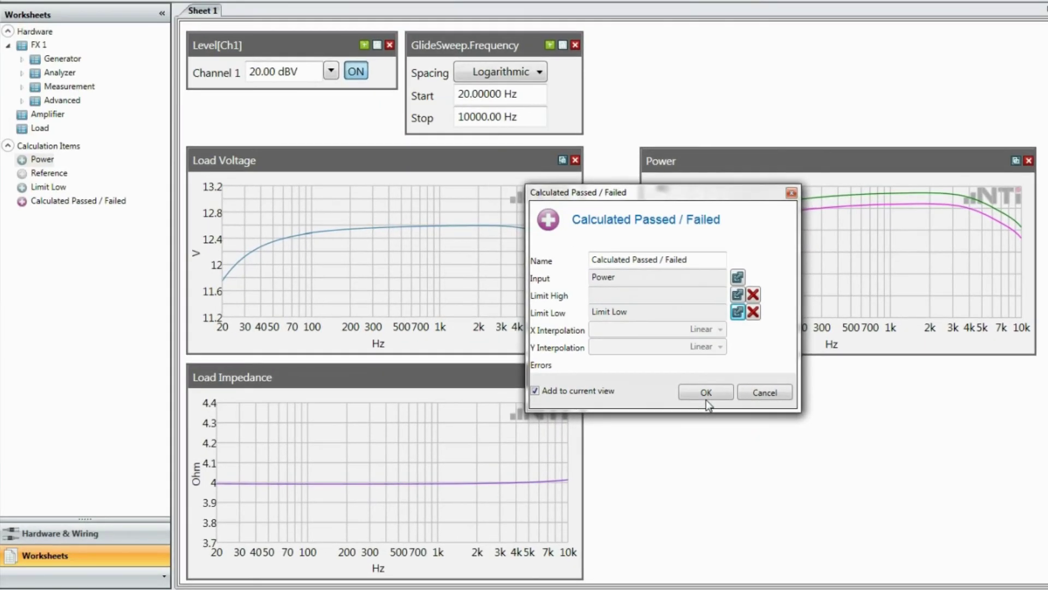
{"action": "left_click", "coordinate": [706, 392]}
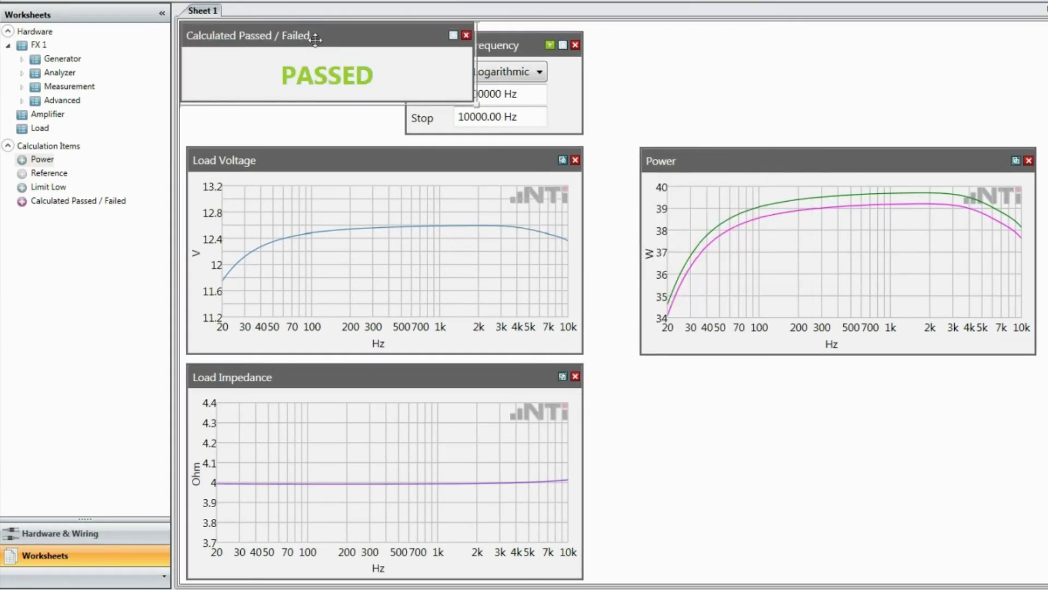
{"action": "left_click_drag", "start_coordinate": [316, 39], "coordinate": [787, 419]}
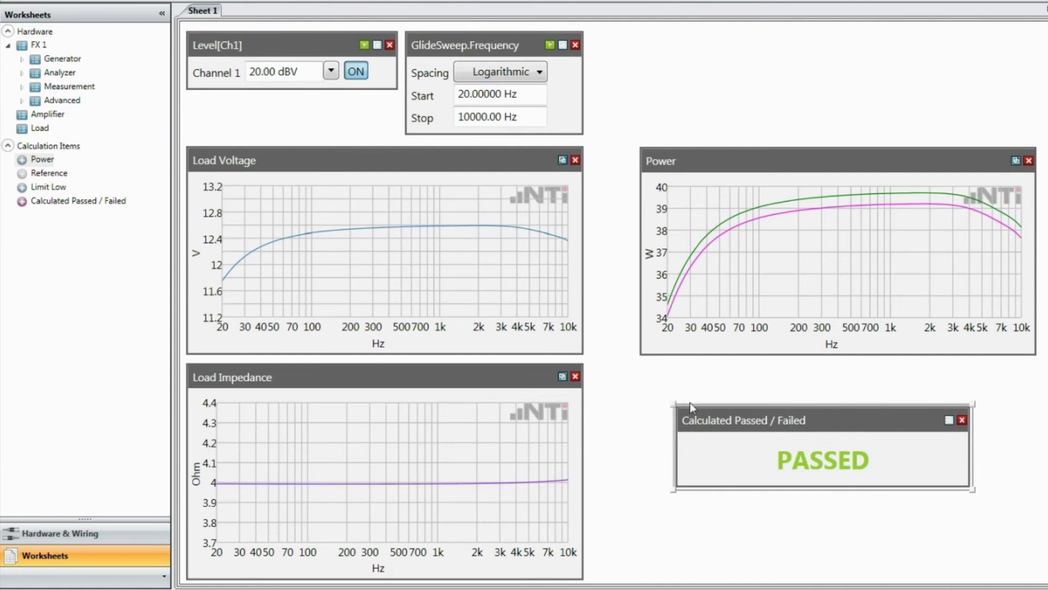